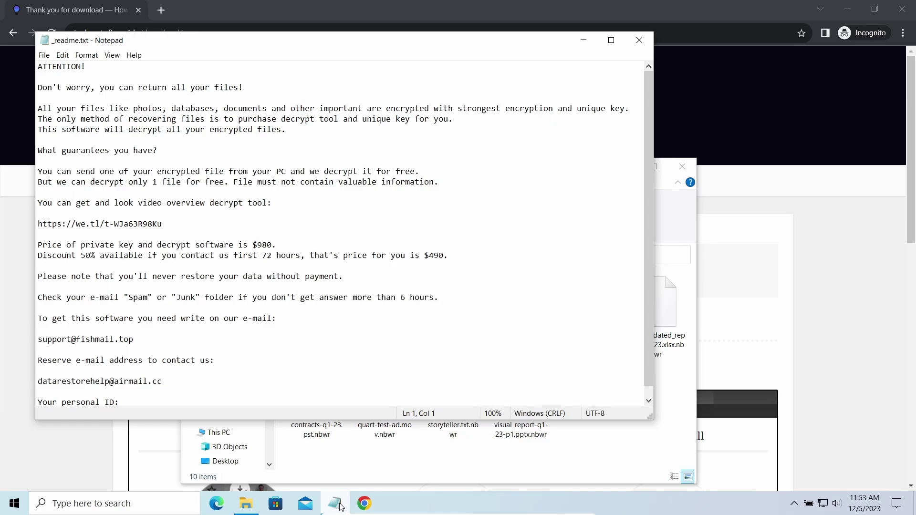
Hide the ransom note, look over the four .nbwr-encrypted files, then return to Chrome.
{"action": "left_click", "coordinate": [341, 506]}
{"action": "left_click_drag", "start_coordinate": [315, 466], "coordinate": [594, 378]}
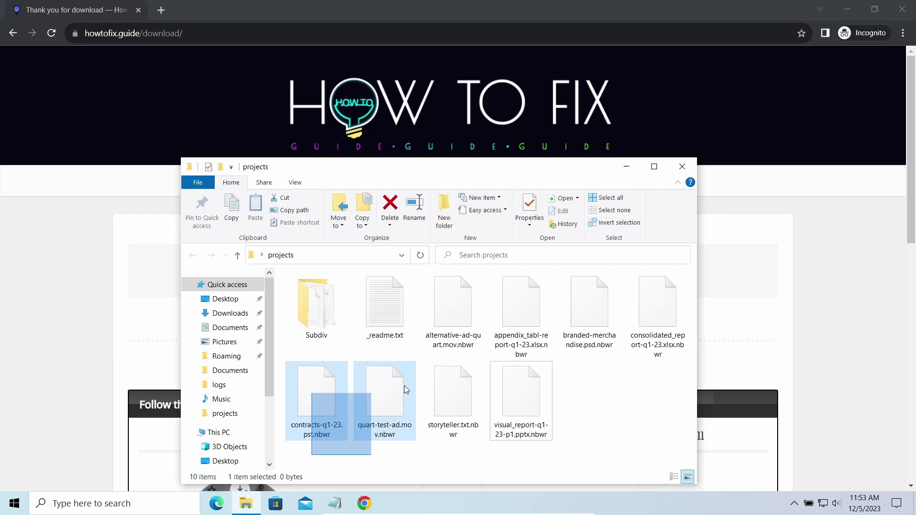
{"action": "left_click", "coordinate": [663, 386]}
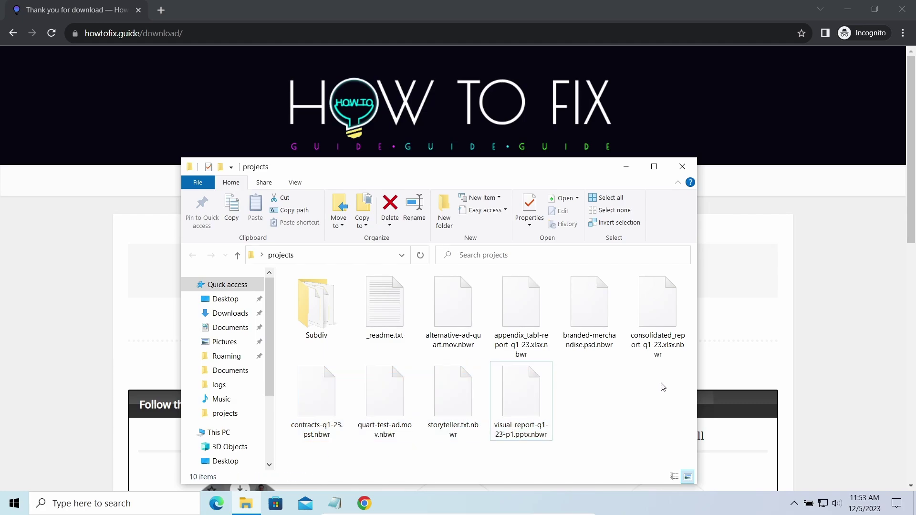
{"action": "left_click", "coordinate": [765, 297]}
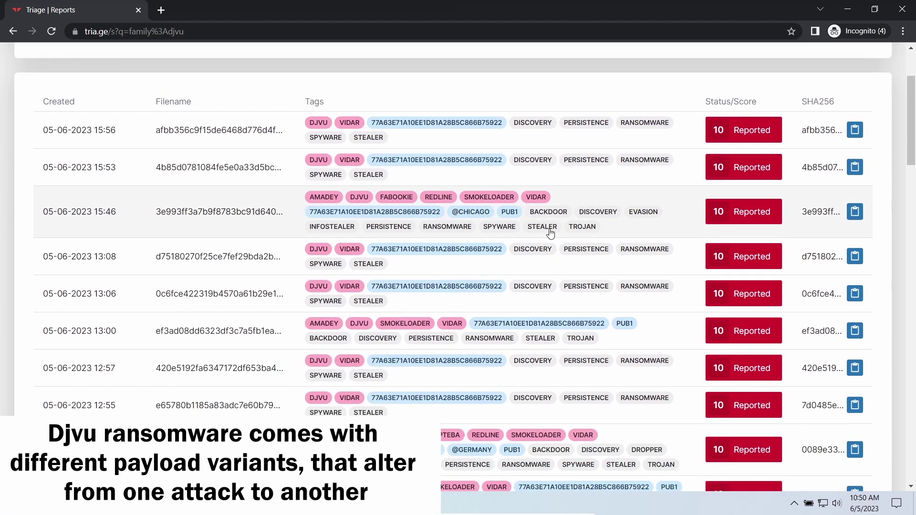
{"action": "scroll", "coordinate": [551, 238], "scroll_direction": "down", "scroll_amount": 3}
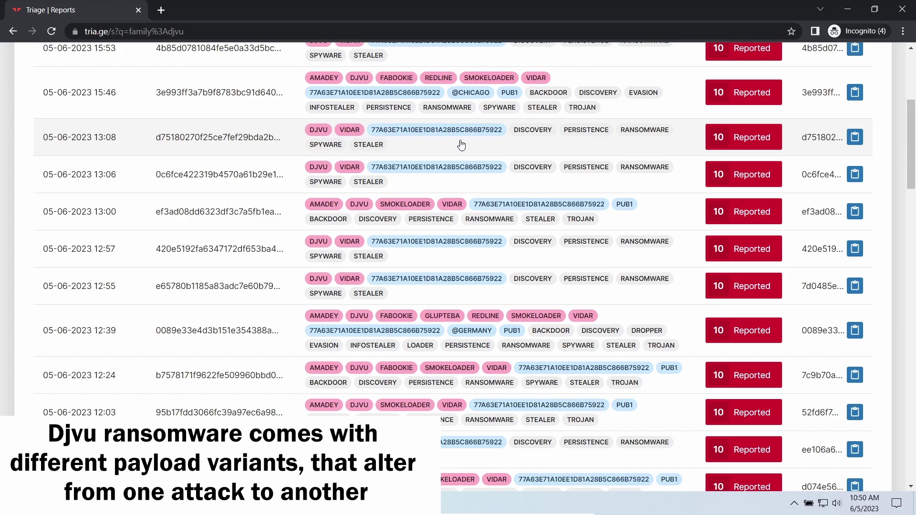
{"action": "scroll", "coordinate": [451, 215], "scroll_direction": "down", "scroll_amount": 5}
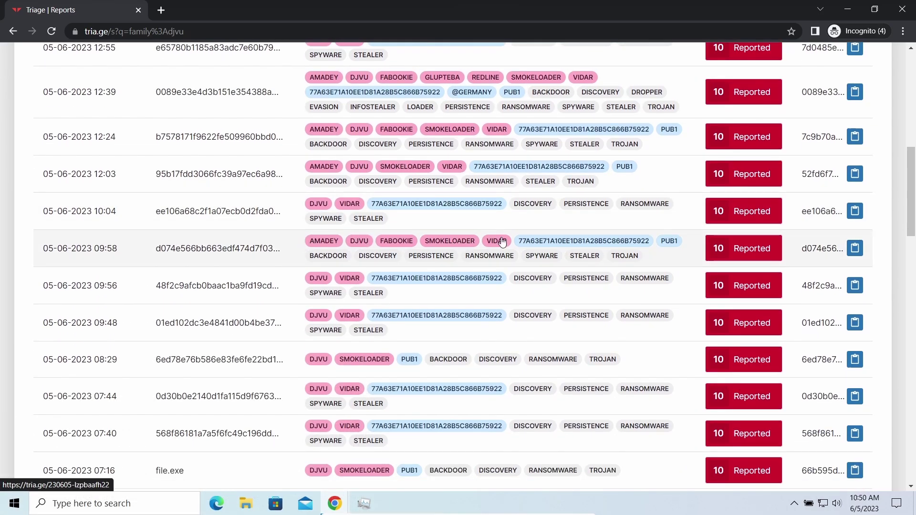
{"action": "scroll", "coordinate": [597, 238], "scroll_direction": "down", "scroll_amount": 2}
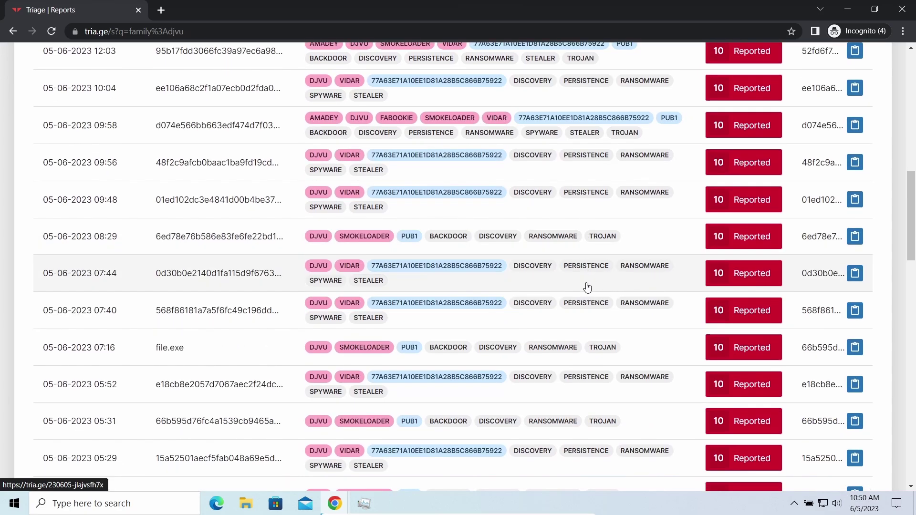
{"action": "scroll", "coordinate": [587, 258], "scroll_direction": "down", "scroll_amount": 3}
{"action": "scroll", "coordinate": [582, 287], "scroll_direction": "down", "scroll_amount": 2}
{"action": "scroll", "coordinate": [430, 293], "scroll_direction": "down", "scroll_amount": 1}
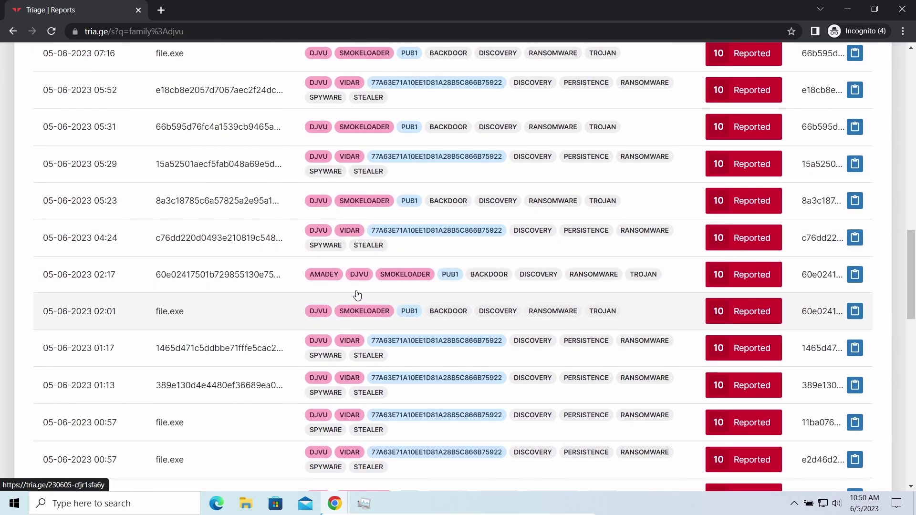
{"action": "scroll", "coordinate": [462, 284], "scroll_direction": "down", "scroll_amount": 1}
{"action": "scroll", "coordinate": [470, 315], "scroll_direction": "down", "scroll_amount": 1}
{"action": "scroll", "coordinate": [471, 321], "scroll_direction": "down", "scroll_amount": 2}
{"action": "scroll", "coordinate": [469, 317], "scroll_direction": "down", "scroll_amount": 1}
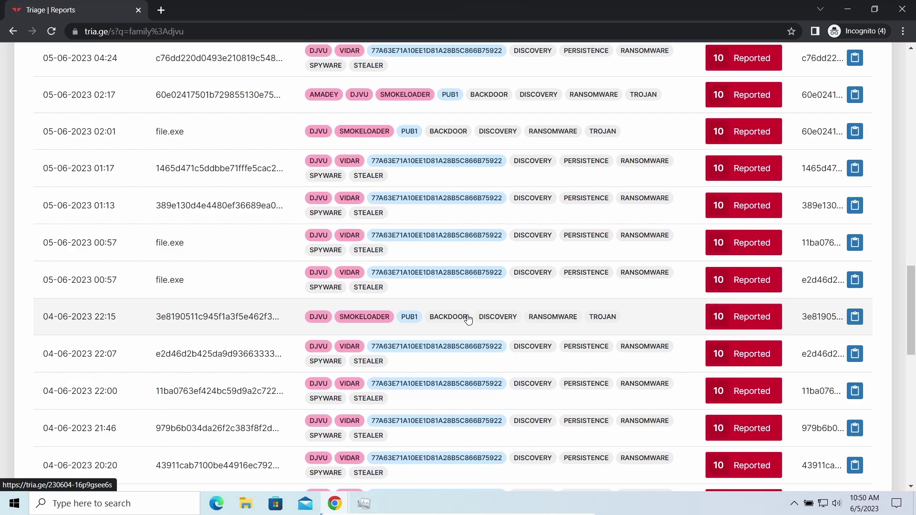
{"action": "scroll", "coordinate": [466, 317], "scroll_direction": "down", "scroll_amount": 2}
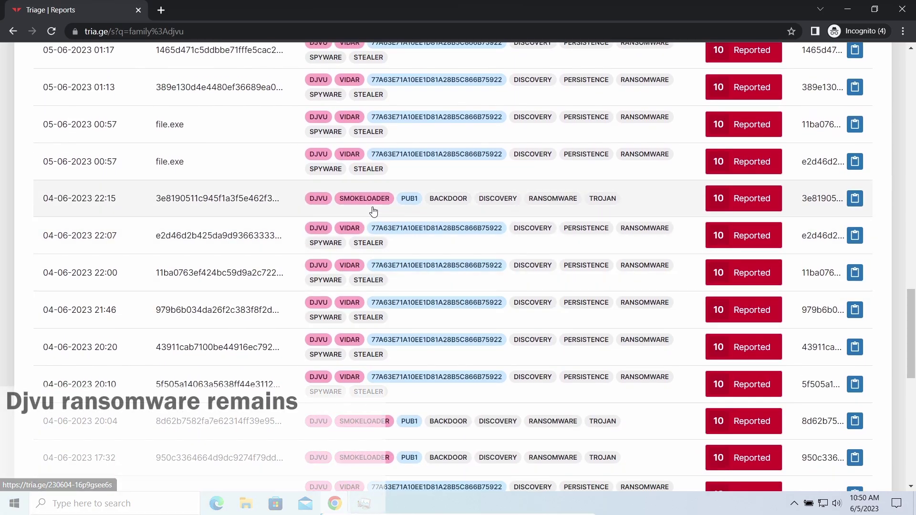
{"action": "scroll", "coordinate": [280, 188], "scroll_direction": "up", "scroll_amount": 2}
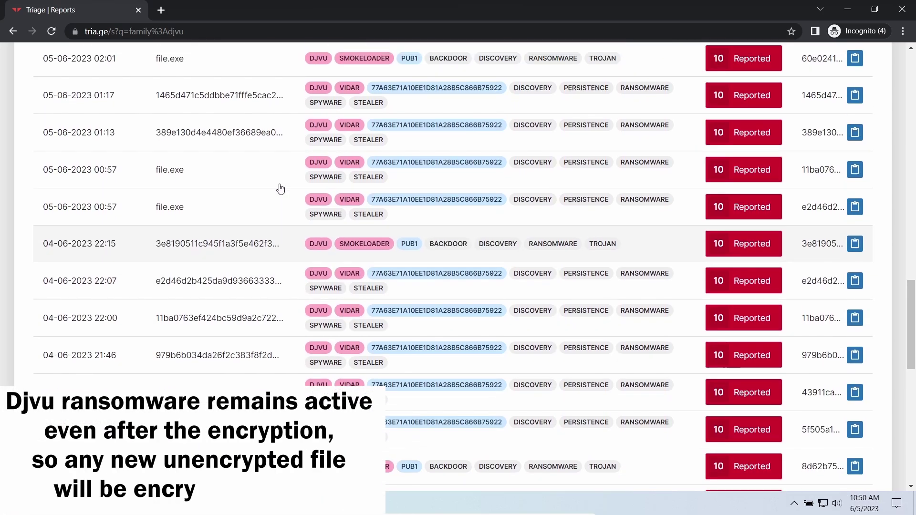
{"action": "scroll", "coordinate": [281, 190], "scroll_direction": "up", "scroll_amount": 5}
{"action": "scroll", "coordinate": [280, 187], "scroll_direction": "up", "scroll_amount": 5}
{"action": "scroll", "coordinate": [292, 172], "scroll_direction": "up", "scroll_amount": 1}
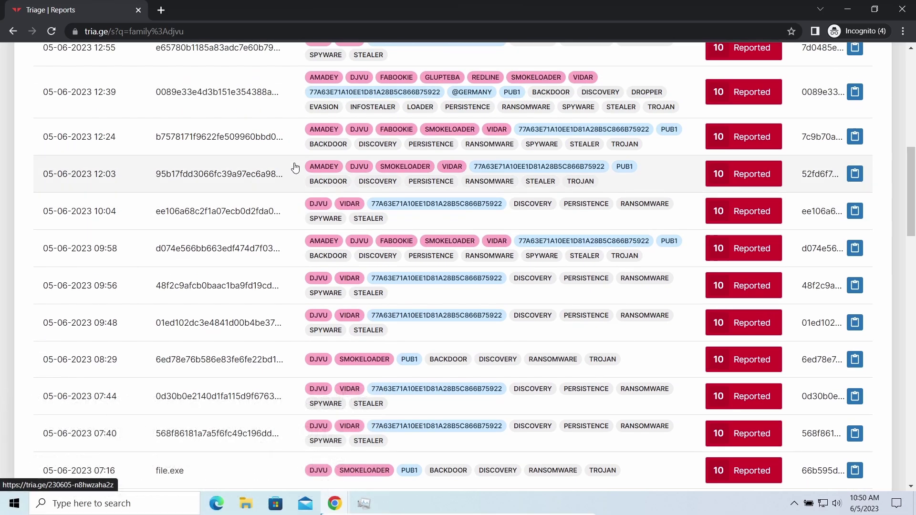
{"action": "left_click", "coordinate": [293, 107]}
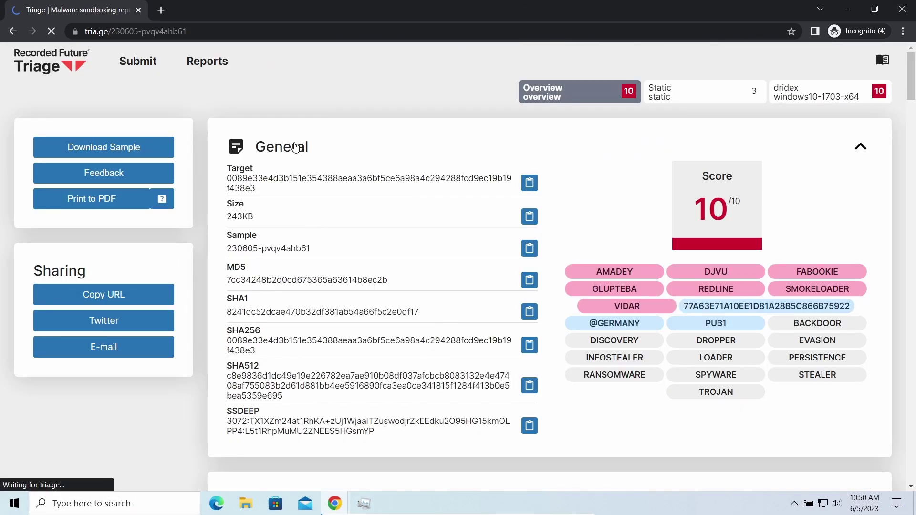
Scroll the report down toward the djvu Extracted configuration section.
{"action": "scroll", "coordinate": [532, 153], "scroll_direction": "down", "scroll_amount": 6}
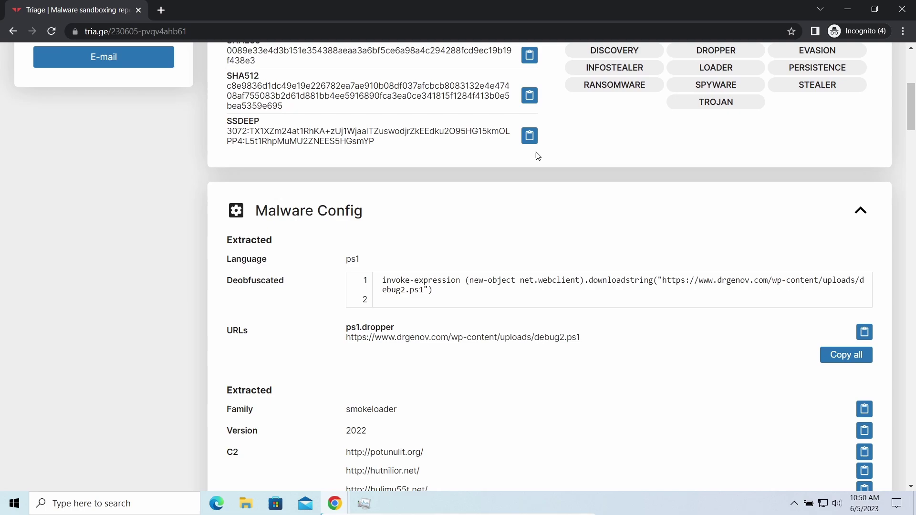
{"action": "scroll", "coordinate": [505, 159], "scroll_direction": "down", "scroll_amount": 5}
{"action": "scroll", "coordinate": [502, 161], "scroll_direction": "down", "scroll_amount": 2}
{"action": "scroll", "coordinate": [501, 162], "scroll_direction": "down", "scroll_amount": 5}
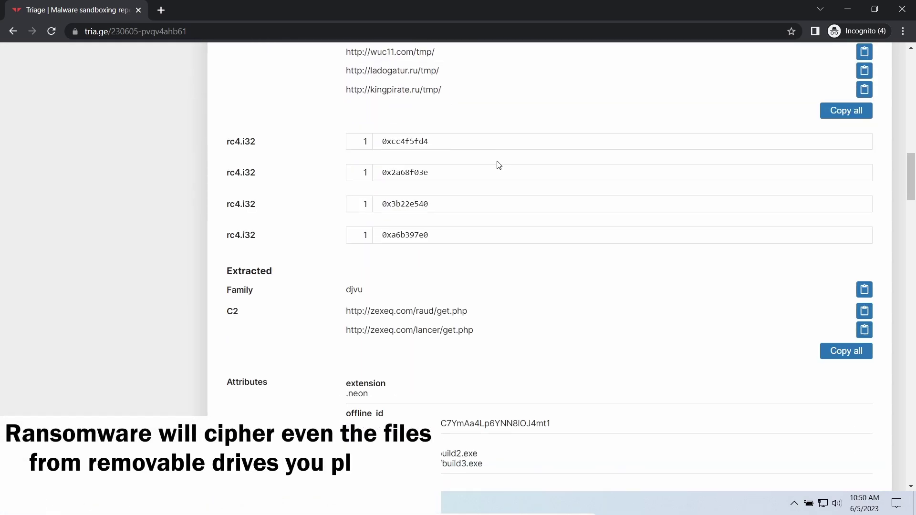
{"action": "scroll", "coordinate": [497, 163], "scroll_direction": "down", "scroll_amount": 2}
{"action": "left_click_drag", "start_coordinate": [330, 172], "coordinate": [352, 172]}
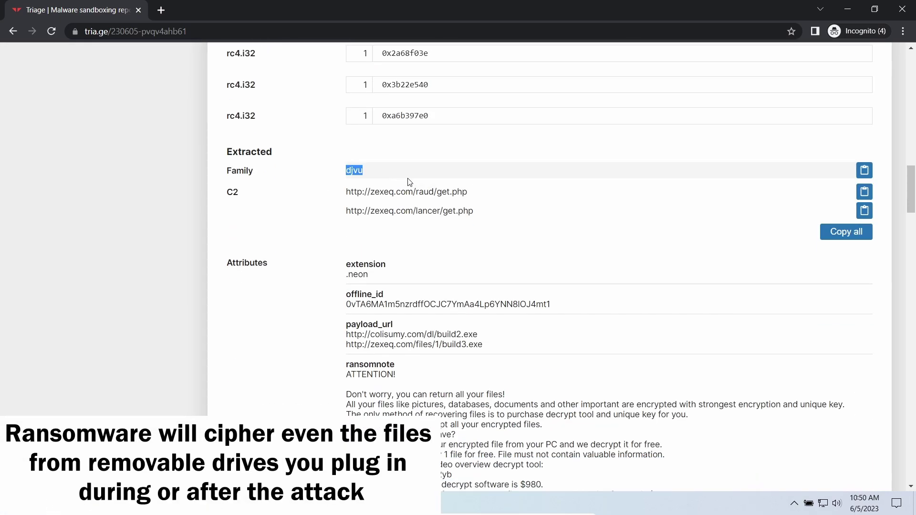
Review the Attributes, then highlight the two zexeq.com C2 addresses in the djvu config.
{"action": "scroll", "coordinate": [356, 217], "scroll_direction": "down", "scroll_amount": 2}
{"action": "scroll", "coordinate": [350, 213], "scroll_direction": "down", "scroll_amount": 3}
{"action": "scroll", "coordinate": [349, 211], "scroll_direction": "down", "scroll_amount": 3}
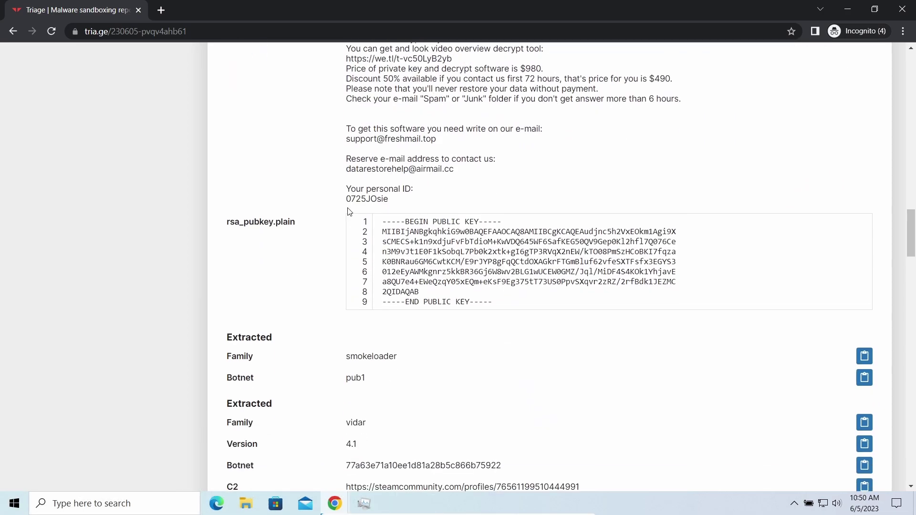
{"action": "scroll", "coordinate": [347, 211], "scroll_direction": "down", "scroll_amount": 2}
{"action": "scroll", "coordinate": [347, 211], "scroll_direction": "down", "scroll_amount": 1}
{"action": "scroll", "coordinate": [338, 208], "scroll_direction": "up", "scroll_amount": 1}
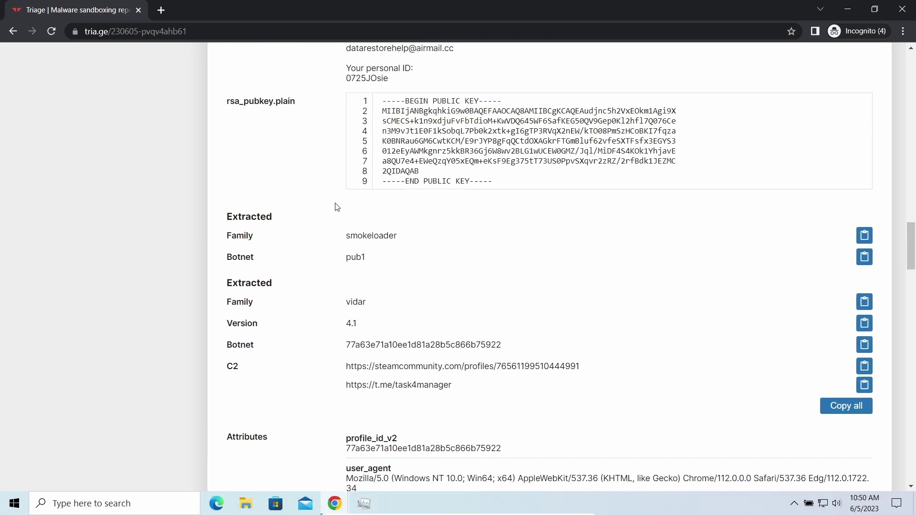
{"action": "scroll", "coordinate": [335, 206], "scroll_direction": "up", "scroll_amount": 1}
{"action": "scroll", "coordinate": [335, 206], "scroll_direction": "up", "scroll_amount": 3}
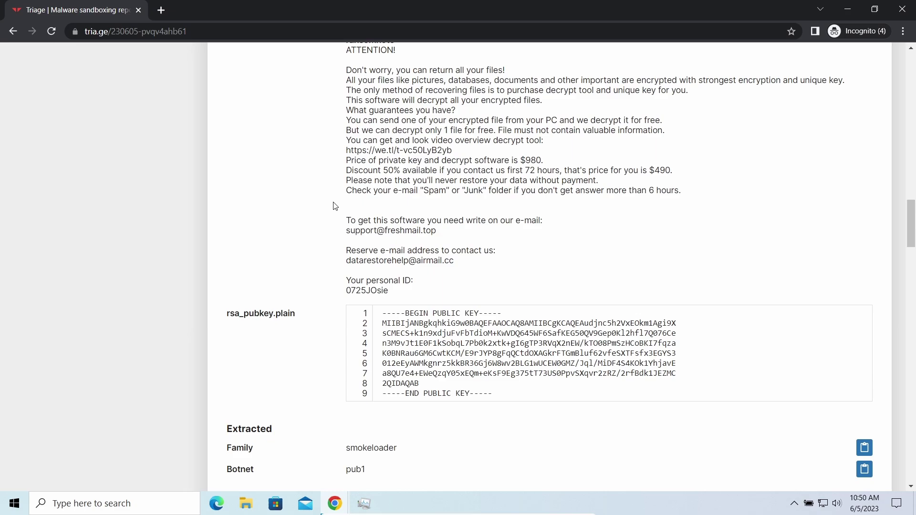
{"action": "scroll", "coordinate": [334, 206], "scroll_direction": "up", "scroll_amount": 1}
{"action": "scroll", "coordinate": [335, 206], "scroll_direction": "up", "scroll_amount": 1}
{"action": "scroll", "coordinate": [335, 206], "scroll_direction": "up", "scroll_amount": 1}
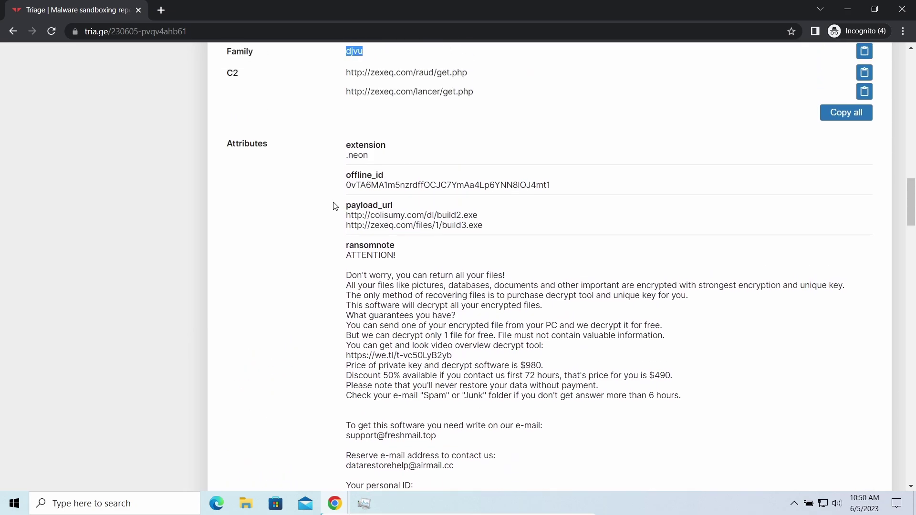
{"action": "scroll", "coordinate": [335, 206], "scroll_direction": "up", "scroll_amount": 1}
{"action": "left_click_drag", "start_coordinate": [334, 146], "coordinate": [496, 153]}
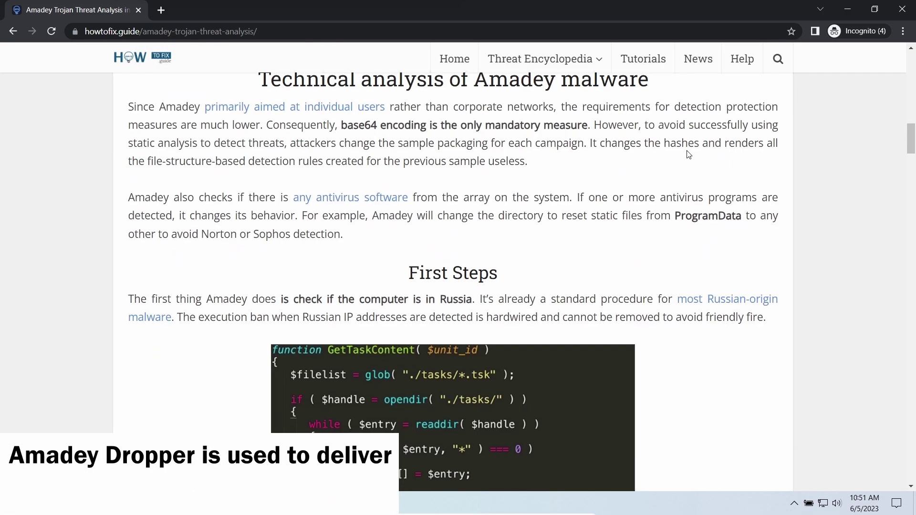
Read the Amadey article's opening and briefly highlight the sentence about Russia.
{"action": "scroll", "coordinate": [440, 292], "scroll_direction": "down", "scroll_amount": 2}
{"action": "scroll", "coordinate": [440, 292], "scroll_direction": "down", "scroll_amount": 1}
{"action": "left_click_drag", "start_coordinate": [281, 179], "coordinate": [459, 179]}
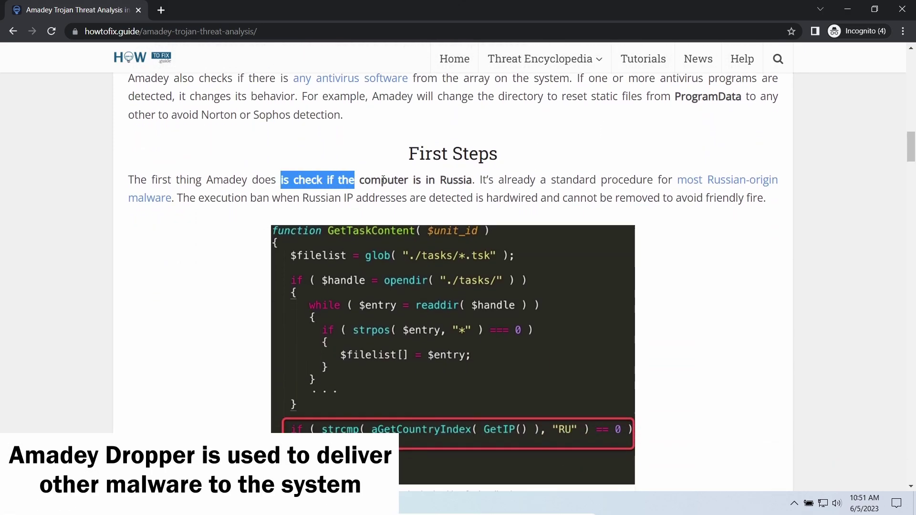
{"action": "left_click", "coordinate": [457, 192]}
Read further down and point out the Amadey C2 POST request lines.
{"action": "scroll", "coordinate": [241, 215], "scroll_direction": "down", "scroll_amount": 3}
{"action": "scroll", "coordinate": [241, 215], "scroll_direction": "down", "scroll_amount": 2}
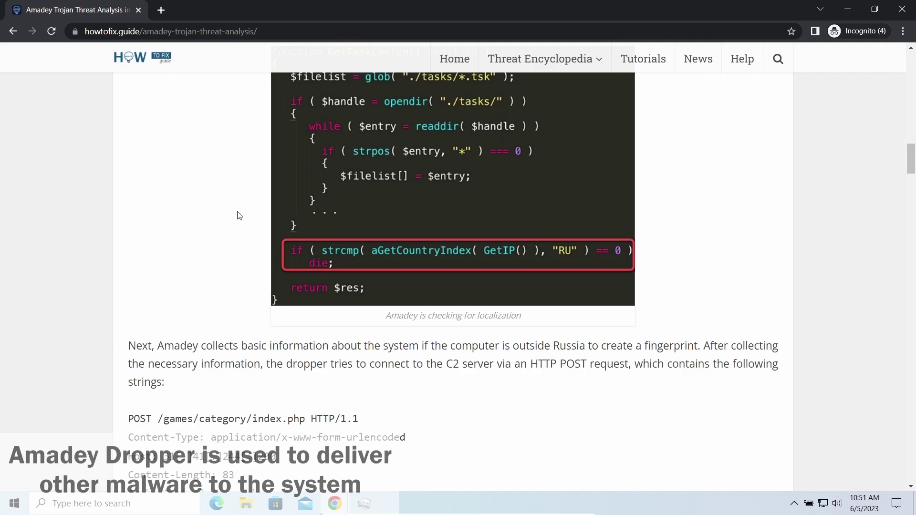
{"action": "scroll", "coordinate": [237, 217], "scroll_direction": "down", "scroll_amount": 4}
{"action": "scroll", "coordinate": [236, 279], "scroll_direction": "down", "scroll_amount": 1}
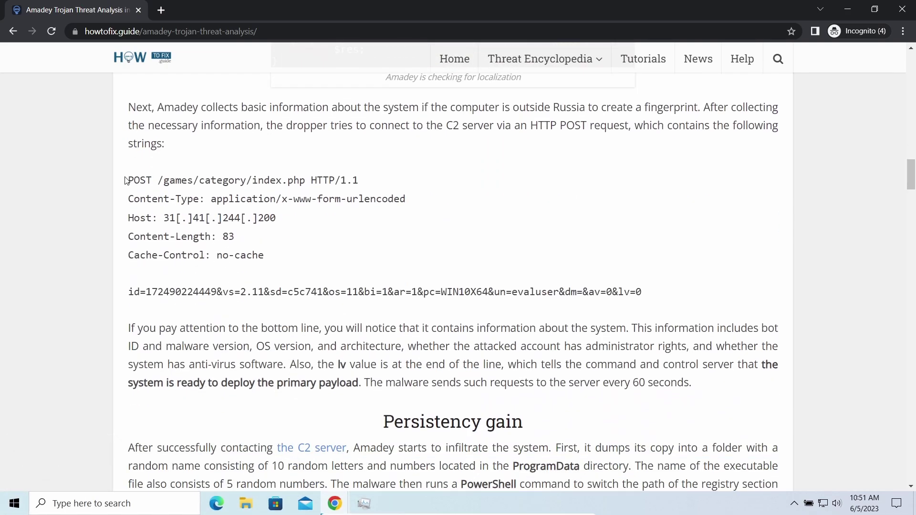
{"action": "left_click_drag", "start_coordinate": [127, 180], "coordinate": [370, 263]}
{"action": "left_click", "coordinate": [370, 263]}
Reach the Malware Delivery section and highlight its whole paragraph.
{"action": "scroll", "coordinate": [290, 313], "scroll_direction": "down", "scroll_amount": 1}
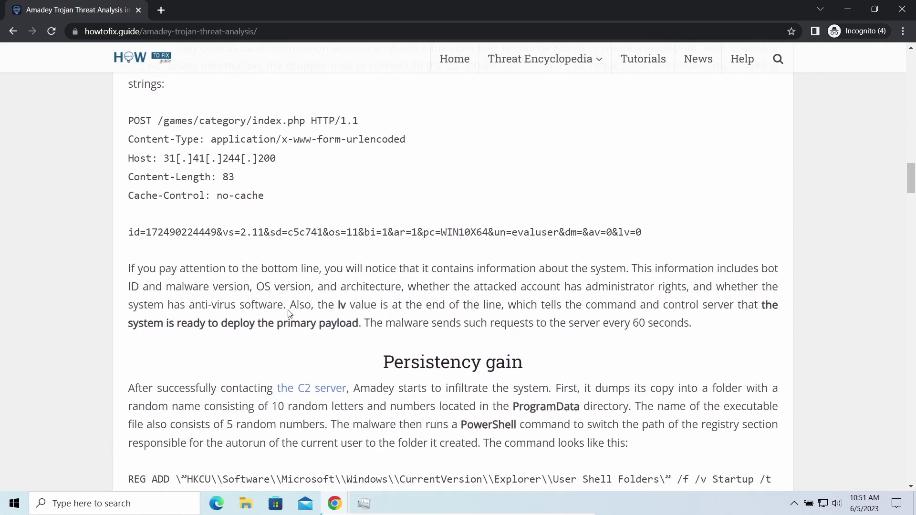
{"action": "scroll", "coordinate": [289, 313], "scroll_direction": "down", "scroll_amount": 1}
{"action": "scroll", "coordinate": [236, 278], "scroll_direction": "down", "scroll_amount": 5}
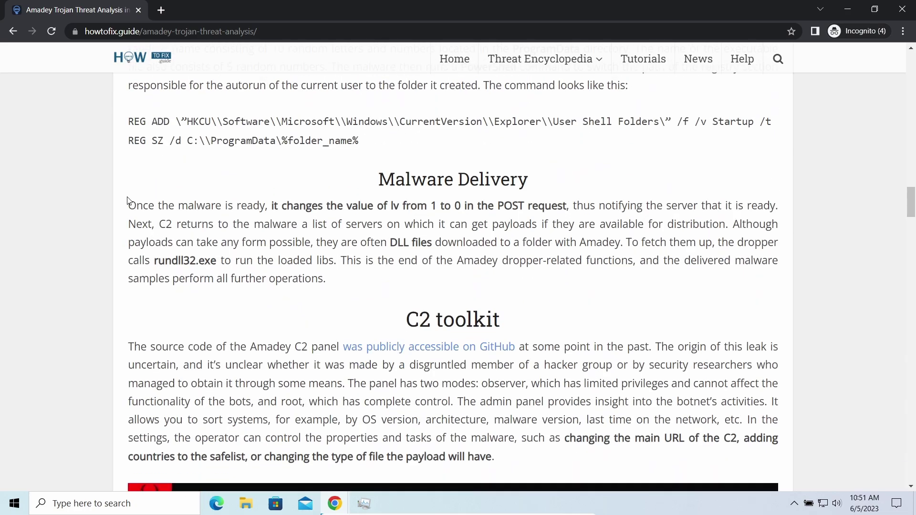
{"action": "left_click_drag", "start_coordinate": [260, 208], "coordinate": [533, 280]}
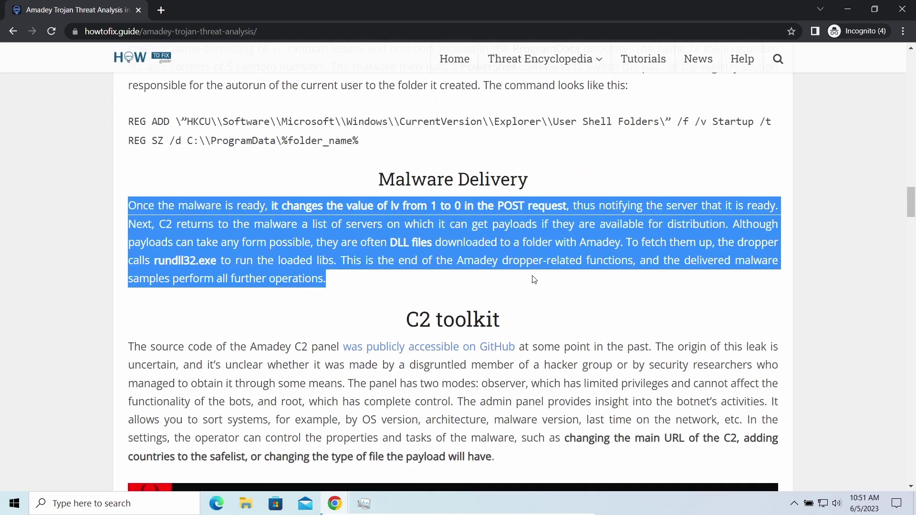
{"action": "left_click", "coordinate": [364, 366]}
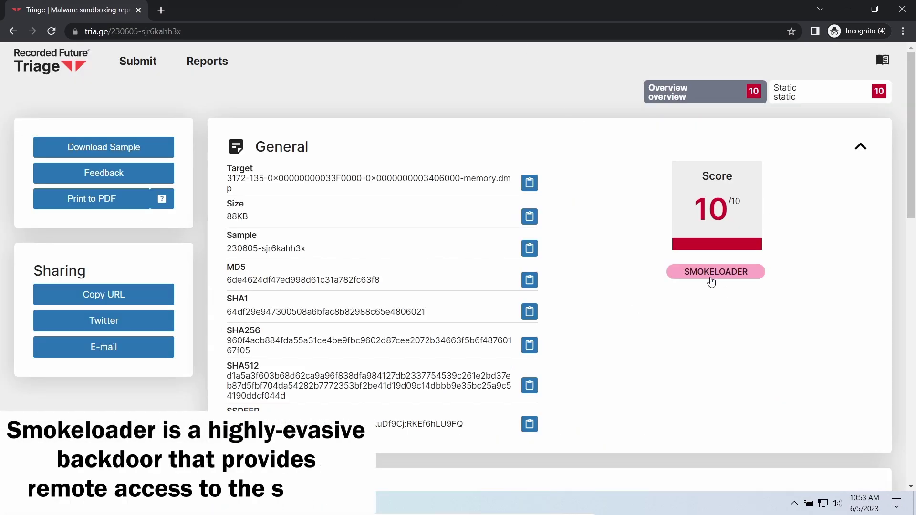
Highlight the first three Smokeloader C2 addresses in the report.
{"action": "scroll", "coordinate": [613, 303], "scroll_direction": "down", "scroll_amount": 2}
{"action": "scroll", "coordinate": [611, 302], "scroll_direction": "down", "scroll_amount": 4}
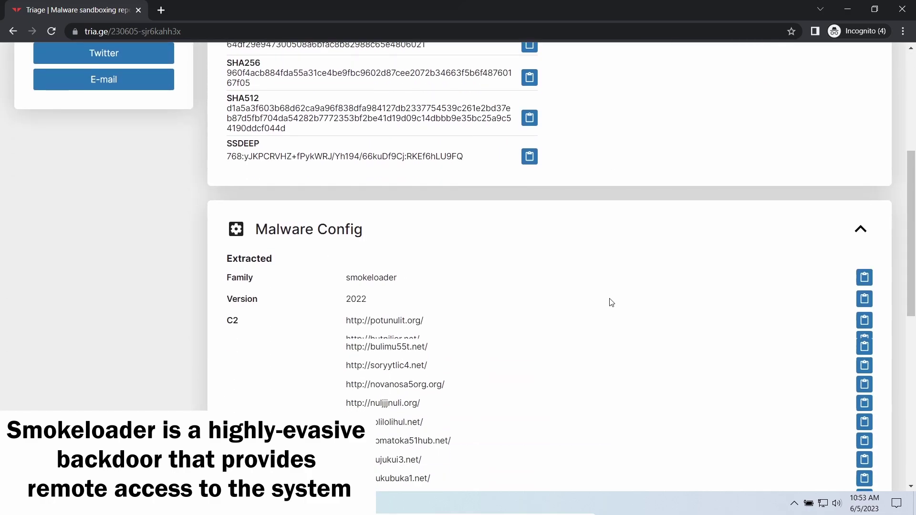
{"action": "mouse_move", "coordinate": [344, 286]}
{"action": "left_mouse_down"}
{"action": "mouse_move", "coordinate": [399, 293]}
{"action": "mouse_move", "coordinate": [452, 327]}
{"action": "left_mouse_up"}
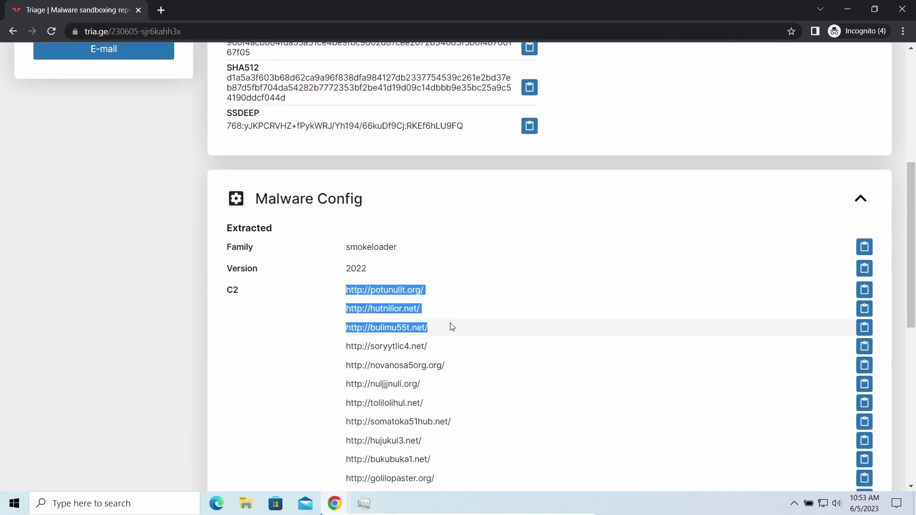
{"action": "left_click", "coordinate": [540, 317]}
Look through the Tasks section, then return to the General summary.
{"action": "scroll", "coordinate": [542, 310], "scroll_direction": "down", "scroll_amount": 3}
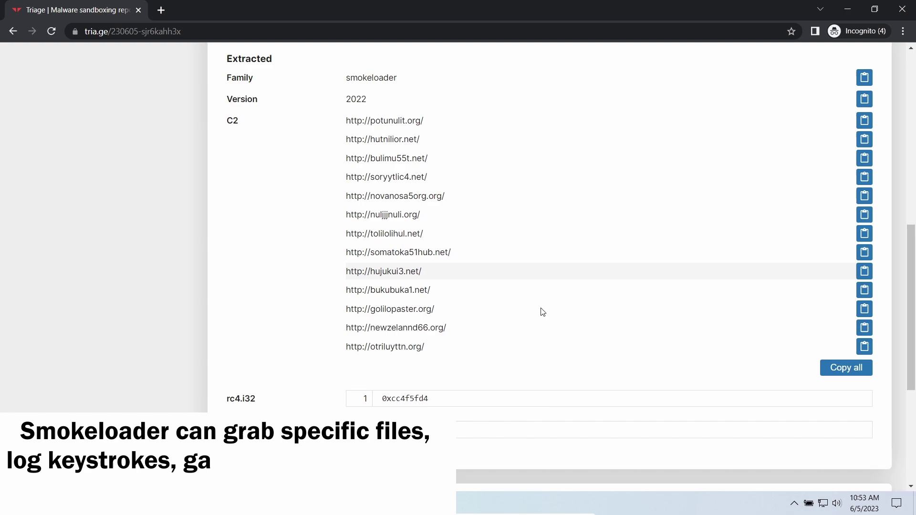
{"action": "scroll", "coordinate": [535, 310], "scroll_direction": "down", "scroll_amount": 3}
{"action": "scroll", "coordinate": [534, 310], "scroll_direction": "down", "scroll_amount": 1}
{"action": "scroll", "coordinate": [534, 310], "scroll_direction": "down", "scroll_amount": 1}
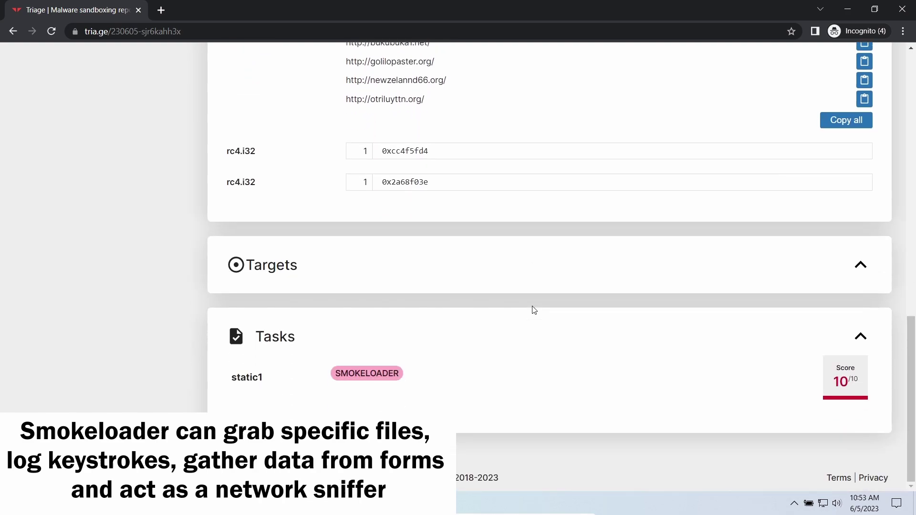
{"action": "scroll", "coordinate": [534, 310], "scroll_direction": "up", "scroll_amount": 1}
{"action": "scroll", "coordinate": [533, 310], "scroll_direction": "up", "scroll_amount": 3}
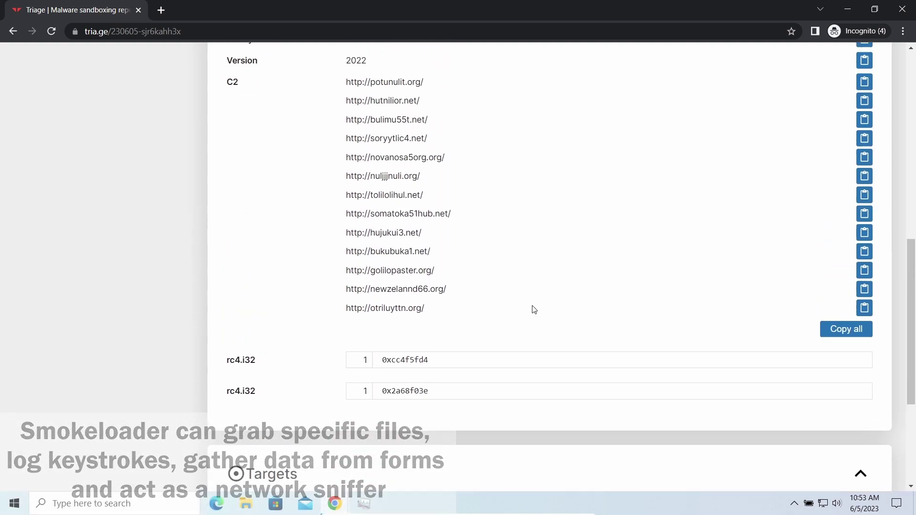
{"action": "scroll", "coordinate": [534, 310], "scroll_direction": "up", "scroll_amount": 2}
{"action": "scroll", "coordinate": [532, 310], "scroll_direction": "up", "scroll_amount": 5}
{"action": "scroll", "coordinate": [533, 309], "scroll_direction": "up", "scroll_amount": 3}
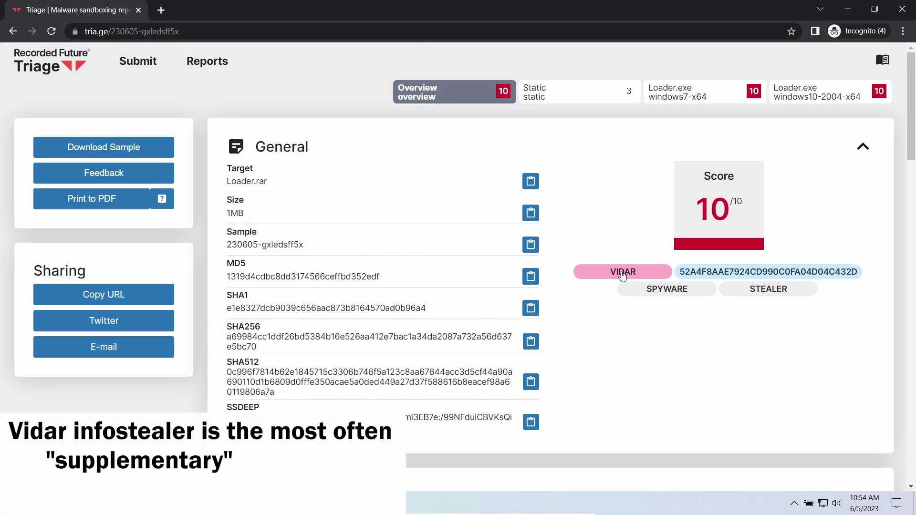
Find the Loader.rar Malware Config and highlight its two Vidar C2 addresses.
{"action": "scroll", "coordinate": [580, 337], "scroll_direction": "down", "scroll_amount": 2}
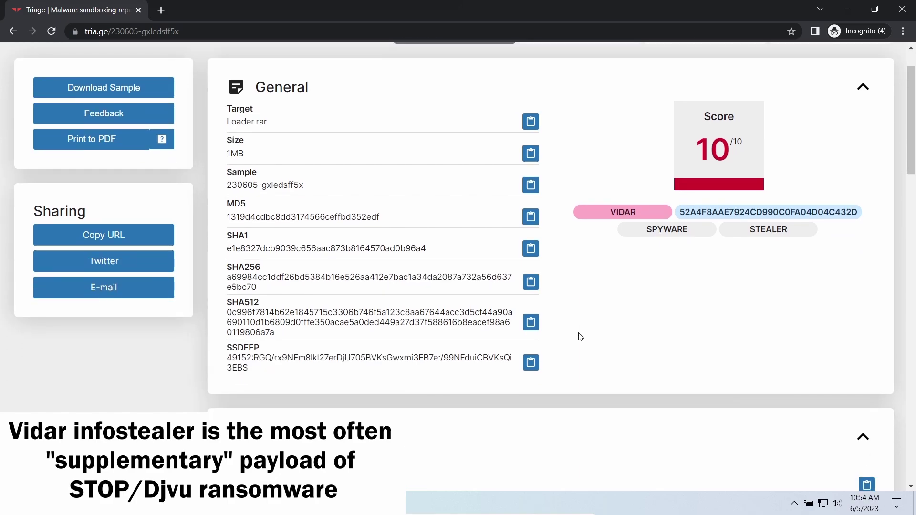
{"action": "scroll", "coordinate": [578, 333], "scroll_direction": "down", "scroll_amount": 1}
{"action": "scroll", "coordinate": [574, 334], "scroll_direction": "down", "scroll_amount": 2}
{"action": "scroll", "coordinate": [574, 333], "scroll_direction": "down", "scroll_amount": 2}
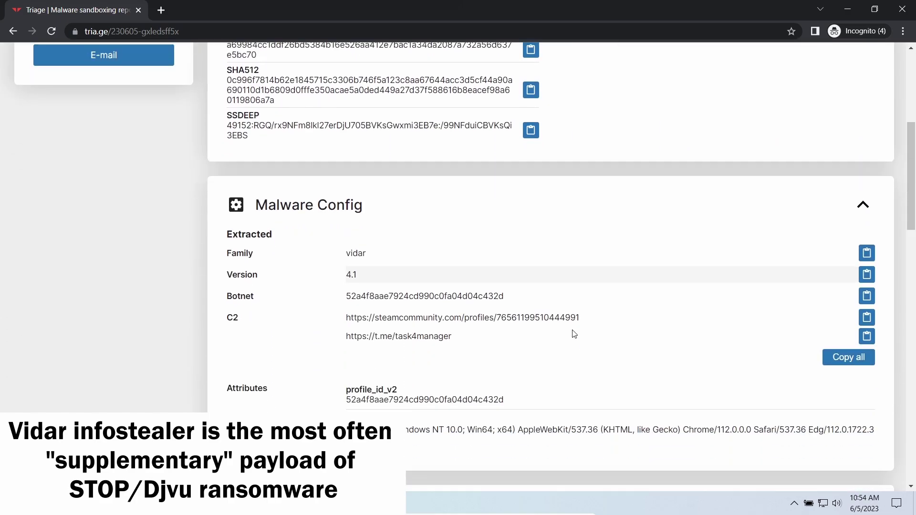
{"action": "left_click_drag", "start_coordinate": [340, 251], "coordinate": [480, 271]}
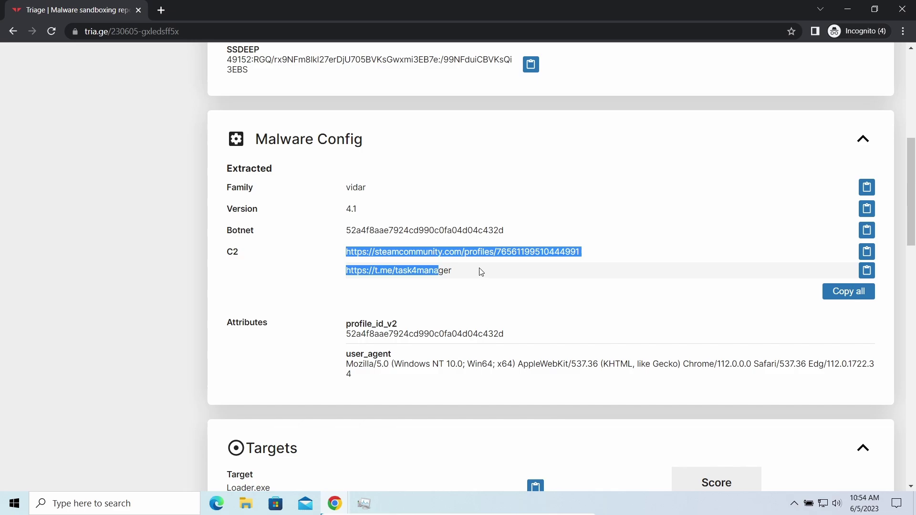
{"action": "left_click", "coordinate": [499, 296]}
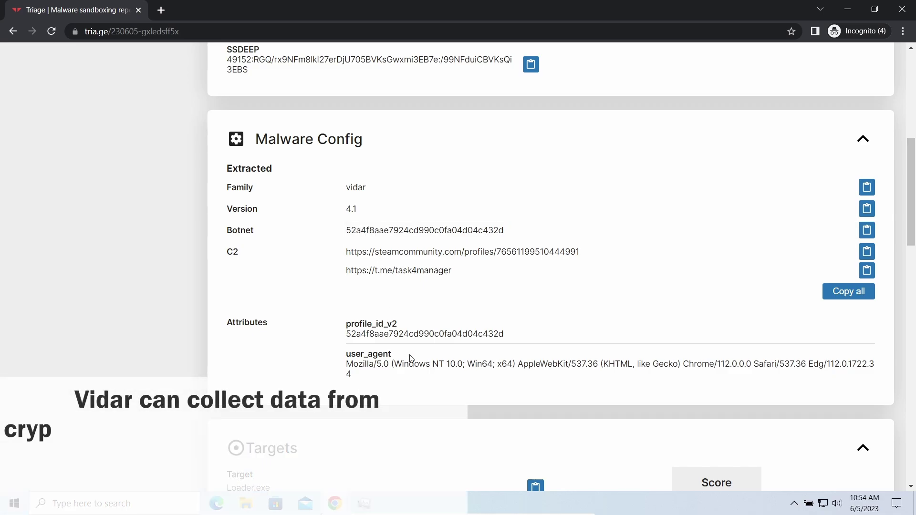
Review the stealer signatures down to the MITRE ATT&CK Matrix.
{"action": "scroll", "coordinate": [499, 350], "scroll_direction": "down", "scroll_amount": 1}
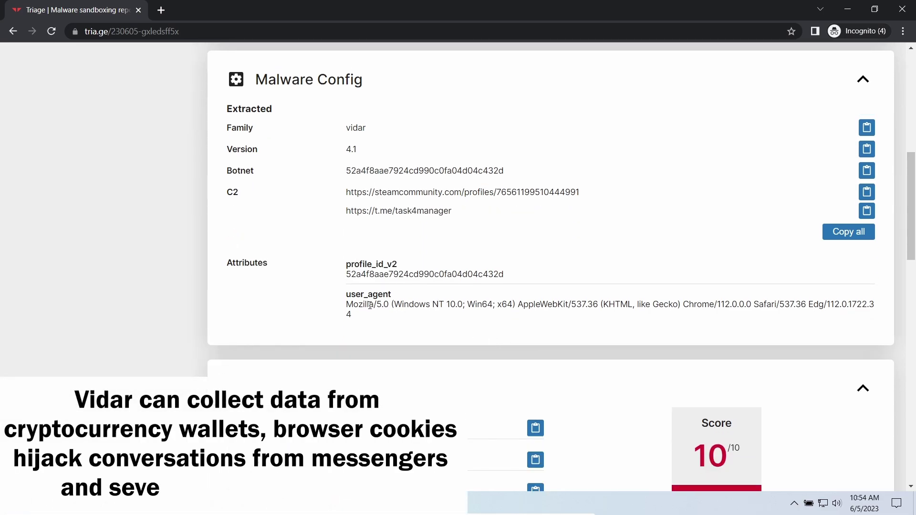
{"action": "scroll", "coordinate": [480, 336], "scroll_direction": "down", "scroll_amount": 5}
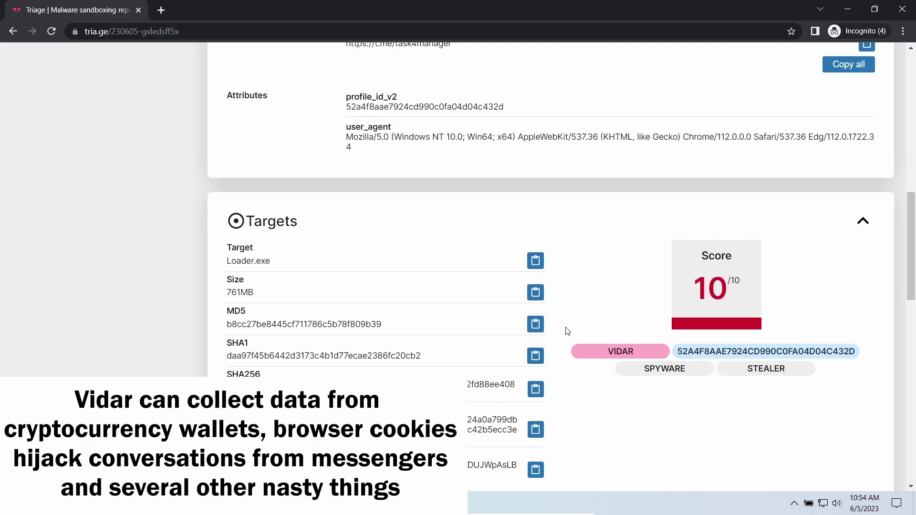
{"action": "scroll", "coordinate": [567, 329], "scroll_direction": "down", "scroll_amount": 4}
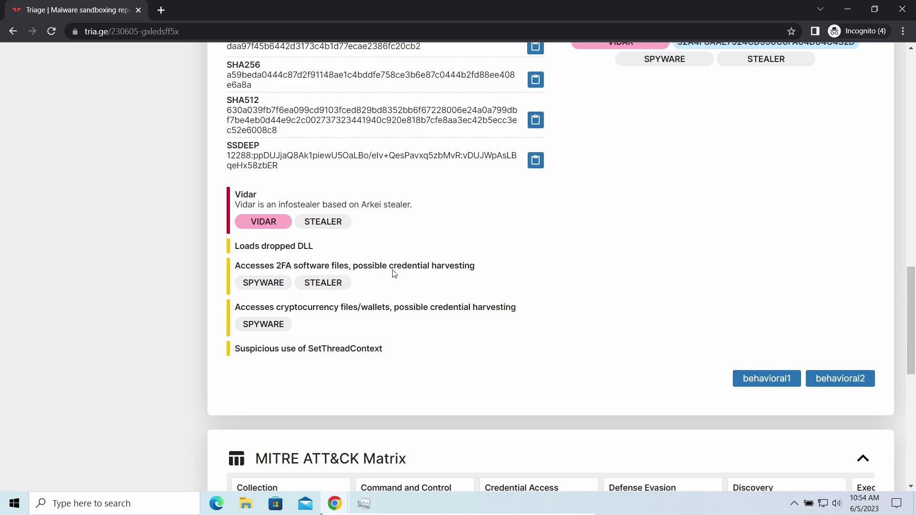
{"action": "scroll", "coordinate": [404, 339], "scroll_direction": "down", "scroll_amount": 5}
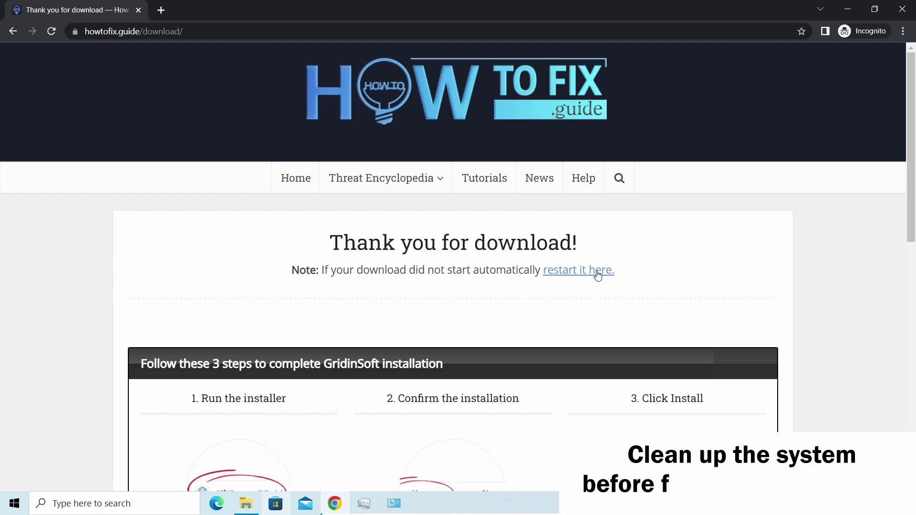
Download setup-gridinsoft-fix.exe, keep and run it with admin approval, and start installing Anti-Malware.
{"action": "left_click", "coordinate": [594, 271]}
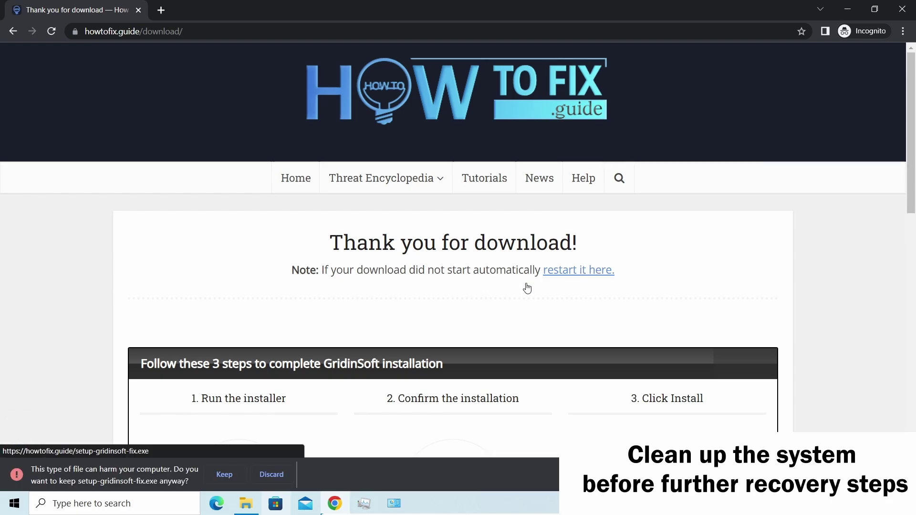
{"action": "left_click", "coordinate": [225, 474]}
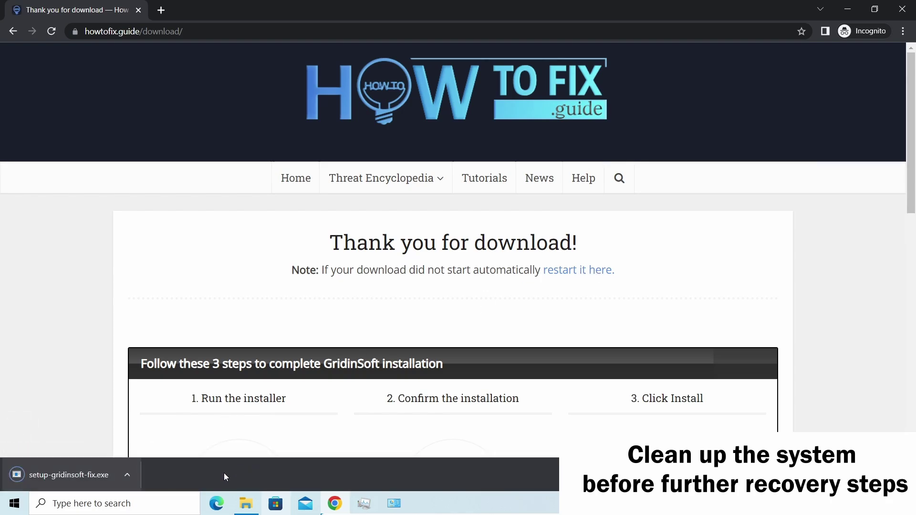
{"action": "left_click", "coordinate": [76, 472]}
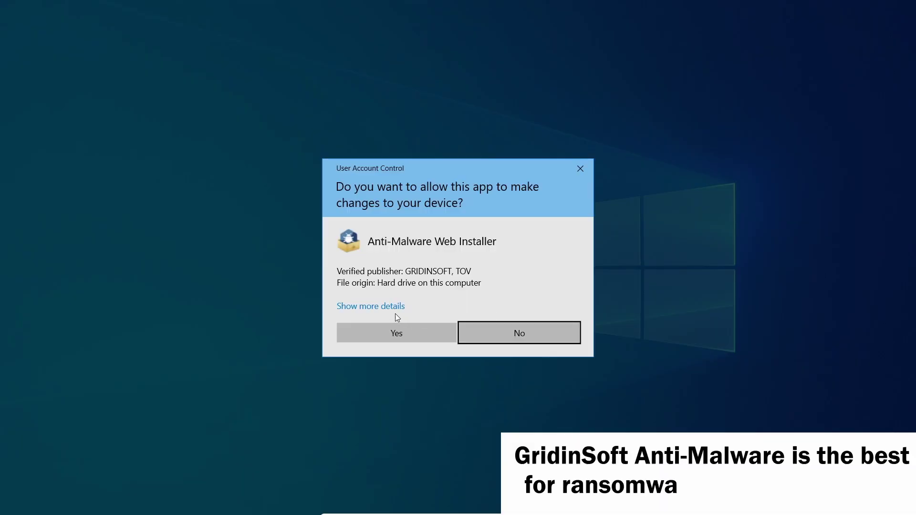
{"action": "left_click", "coordinate": [395, 332]}
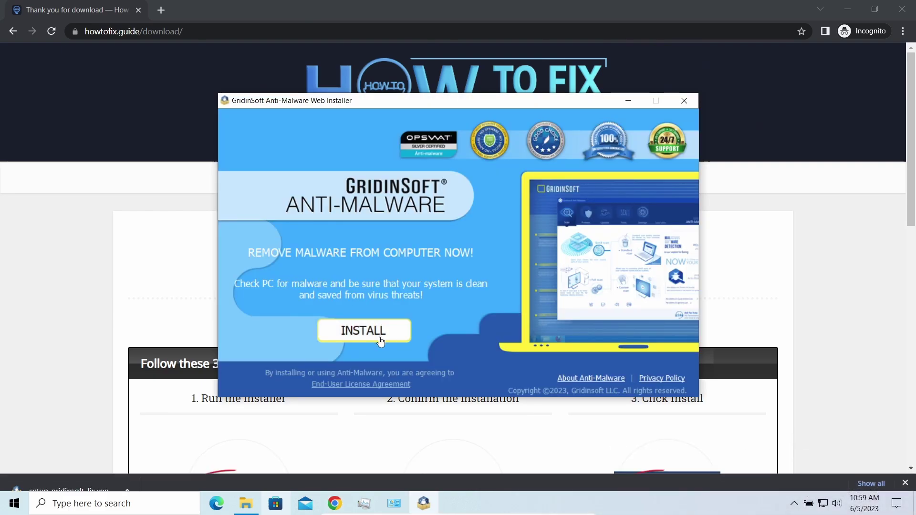
{"action": "left_click", "coordinate": [380, 338]}
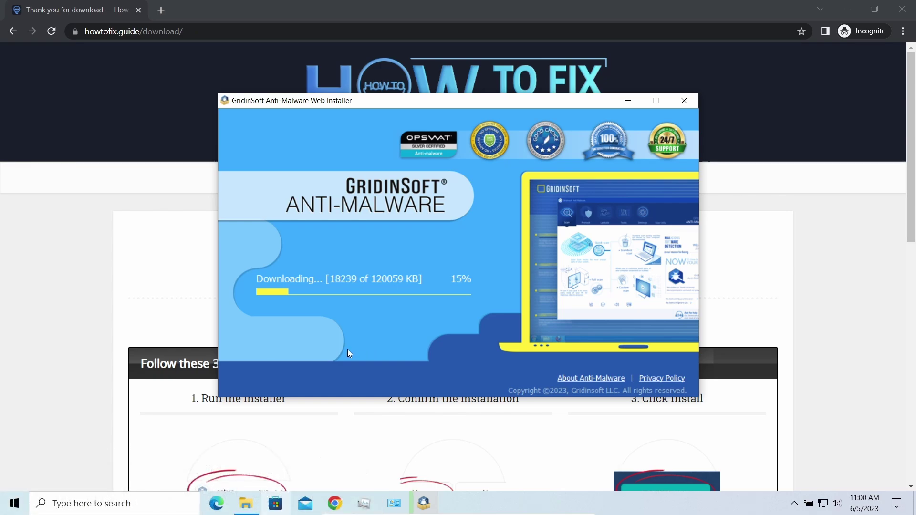
Rename removal.mov.neon to removal.mov, accept the extension change, and minimize the utils folder.
{"action": "left_click", "coordinate": [246, 503]}
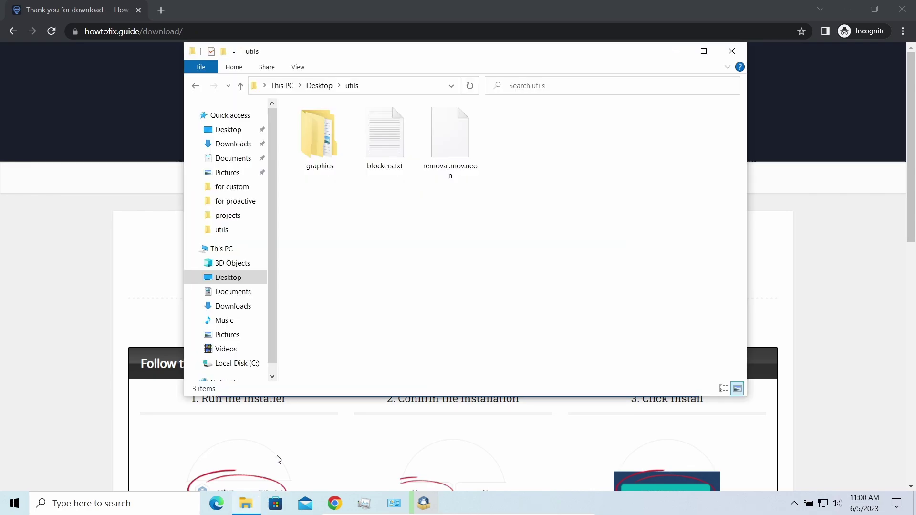
{"action": "left_click", "coordinate": [449, 159]}
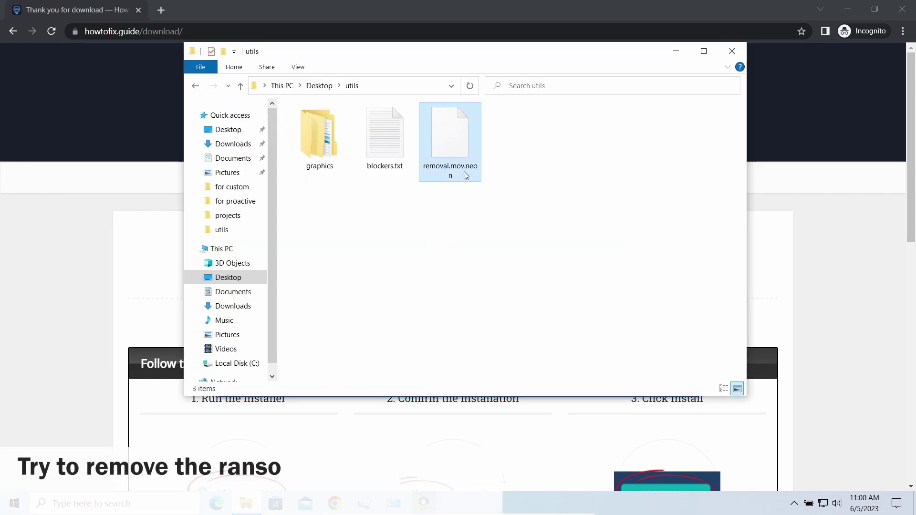
{"action": "left_click", "coordinate": [455, 166]}
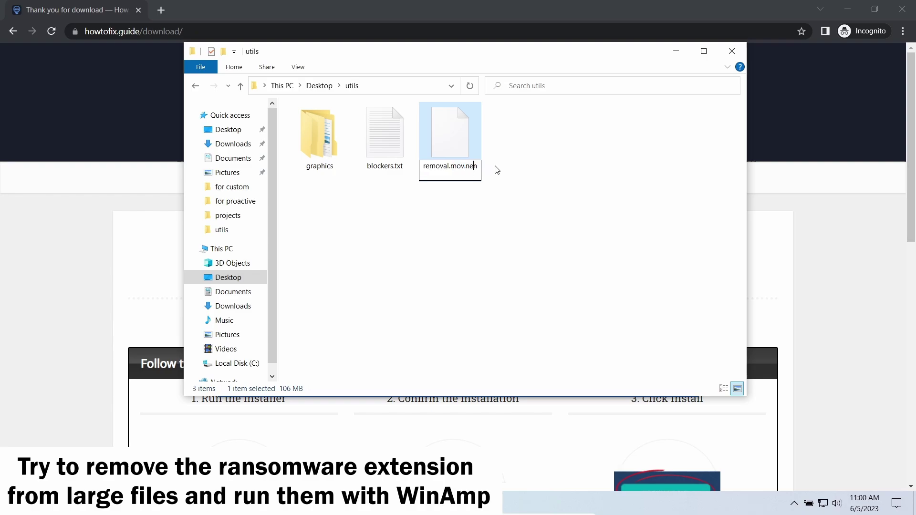
{"action": "key", "text": "BackSpace"}
{"action": "key", "text": "BackSpace"}
{"action": "key", "text": "BackSpace"}
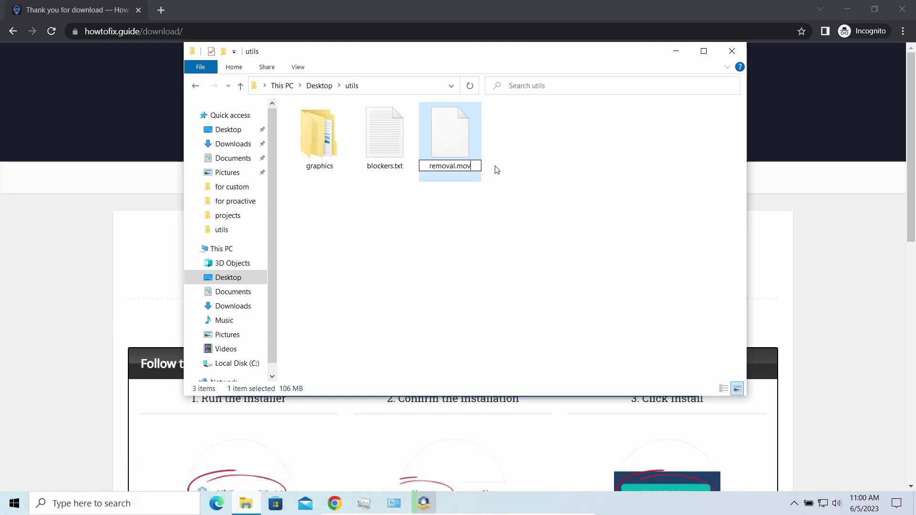
{"action": "key", "text": "Return"}
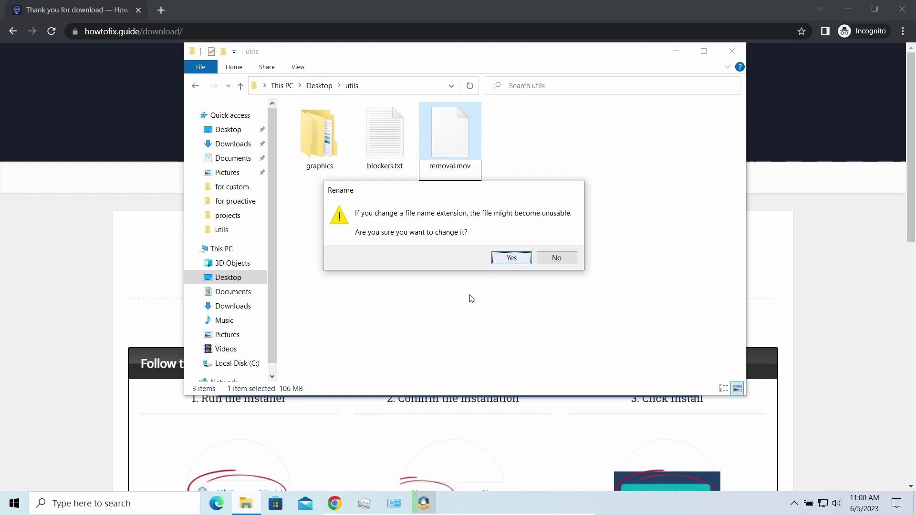
{"action": "key", "text": "Return"}
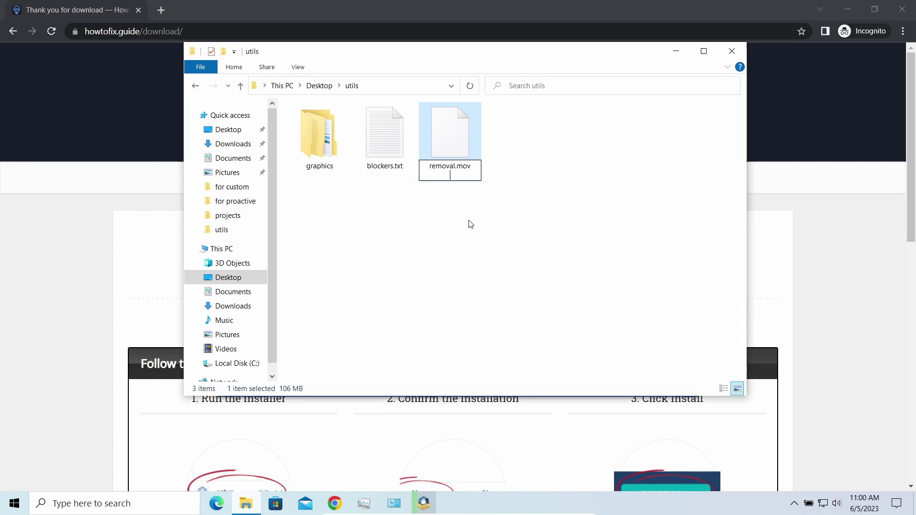
{"action": "key", "text": "Return"}
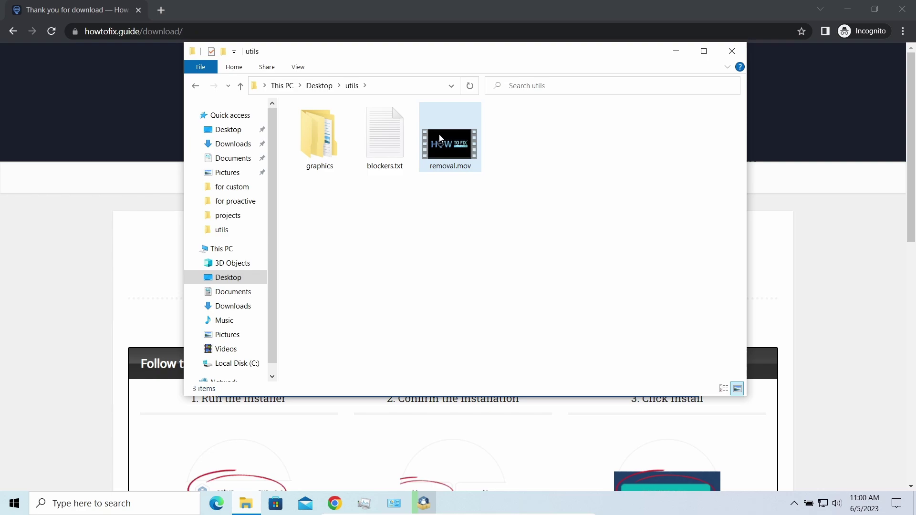
{"action": "left_click", "coordinate": [548, 200]}
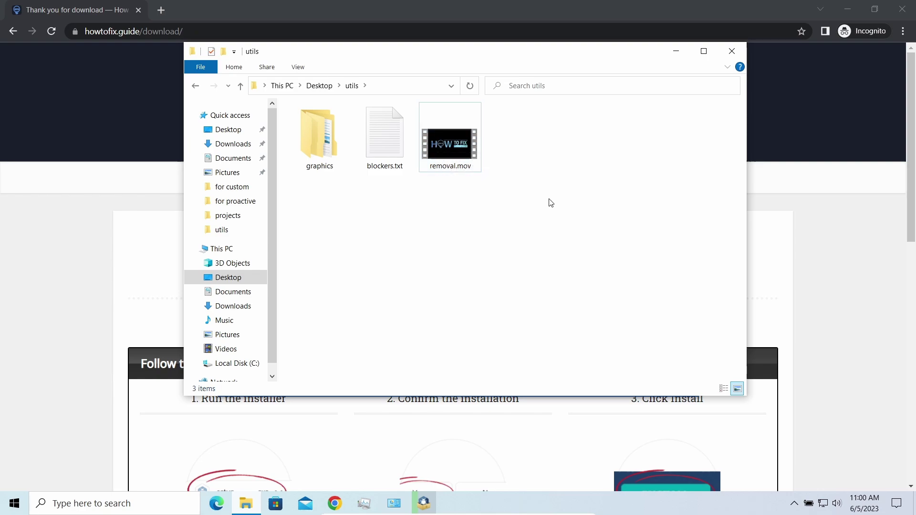
{"action": "left_click", "coordinate": [677, 54]}
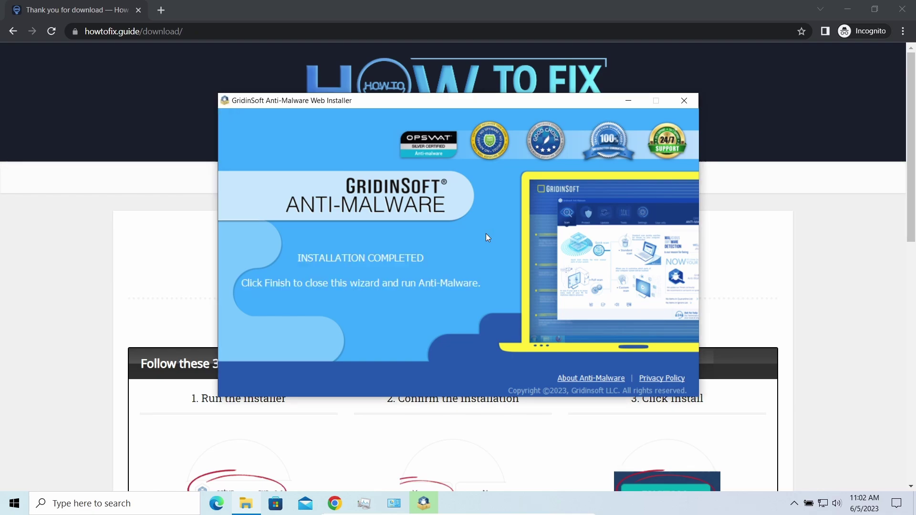
Finish the web installer so GridinSoft Anti-Malware 4.2.79 launches.
{"action": "left_click", "coordinate": [384, 342]}
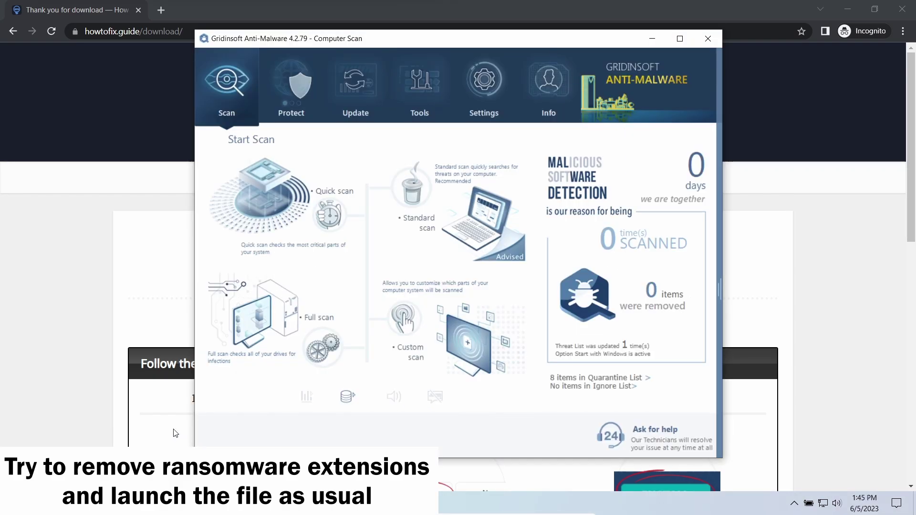
Run a Full scan of all drives, which finds 10 threats.
{"action": "left_click", "coordinate": [271, 316]}
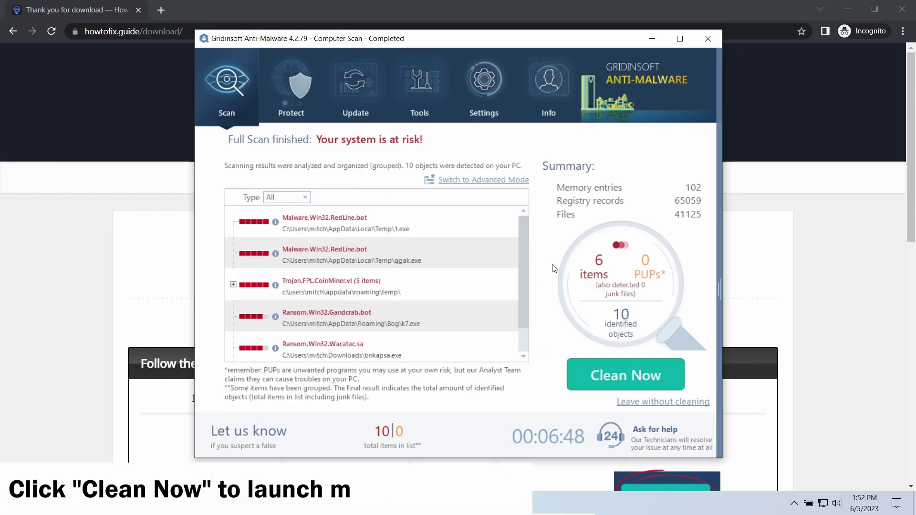
Clean all 10 detected threats in GridinSoft Anti-Malware and dismiss the removal summary.
{"action": "left_click", "coordinate": [578, 388]}
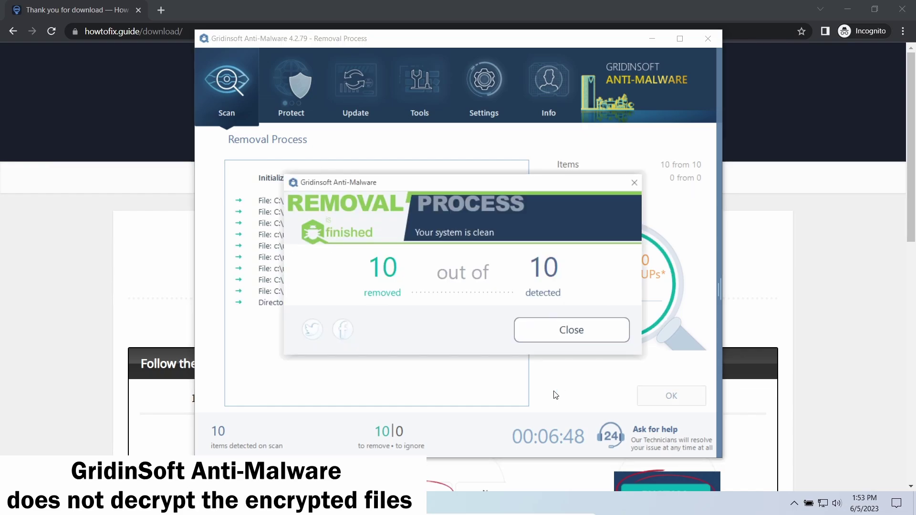
{"action": "left_click", "coordinate": [578, 333]}
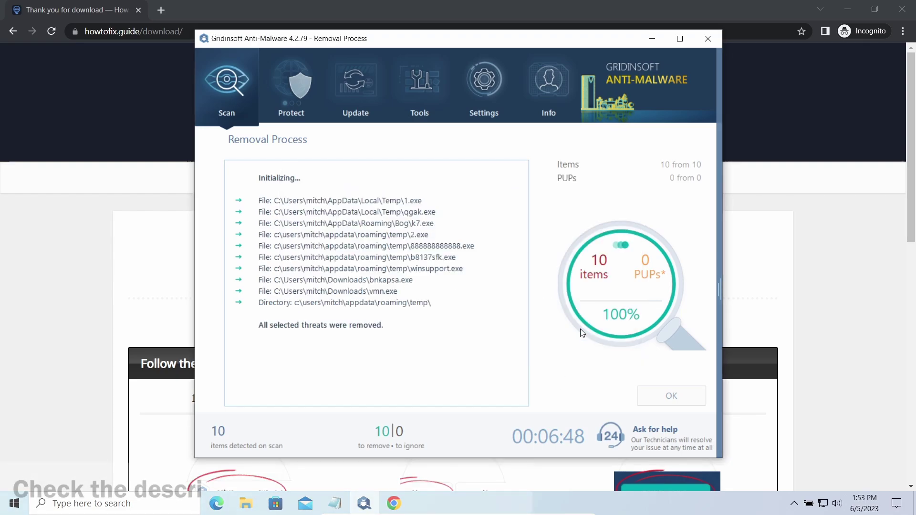
{"action": "left_click", "coordinate": [656, 394]}
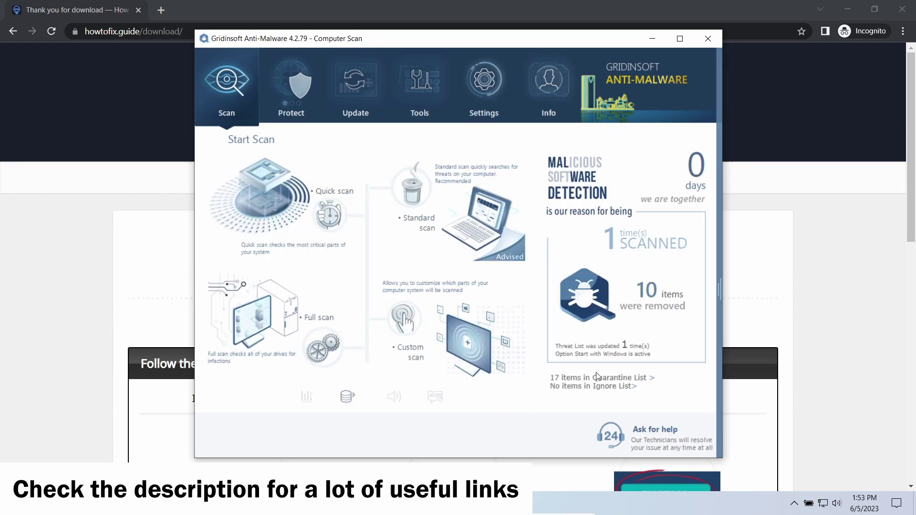